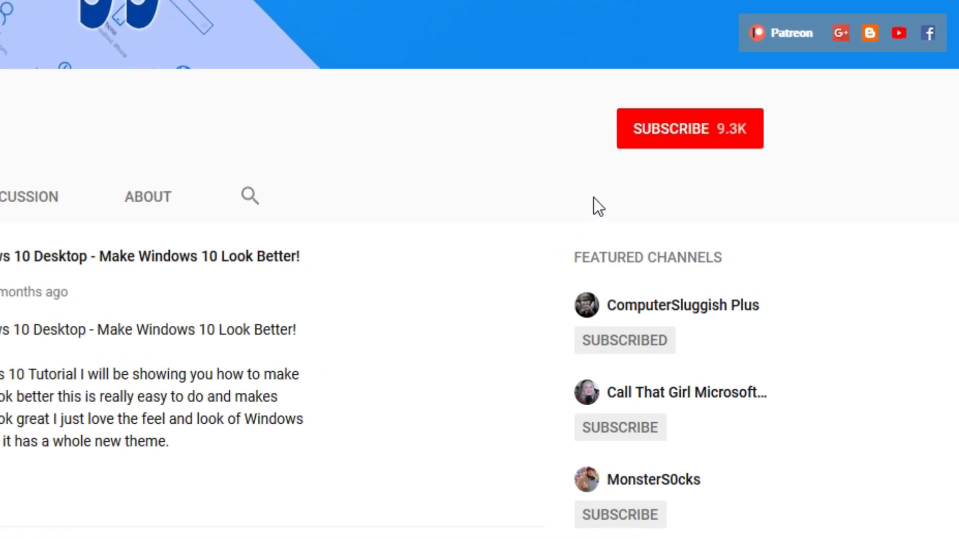
# Subscribe to the ComputerSluggish channel and turn on all new-video notifications.
pyautogui.click(680, 145)
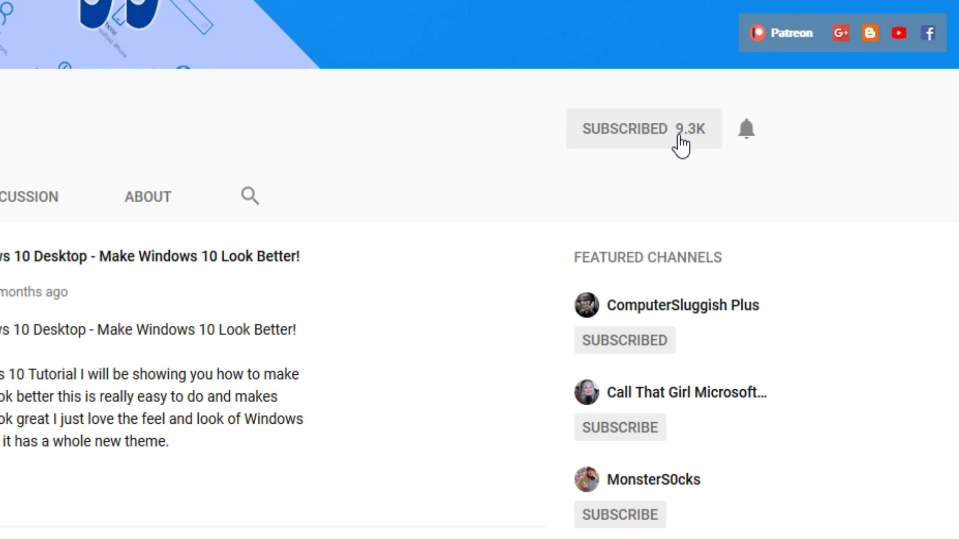
pyautogui.click(748, 140)
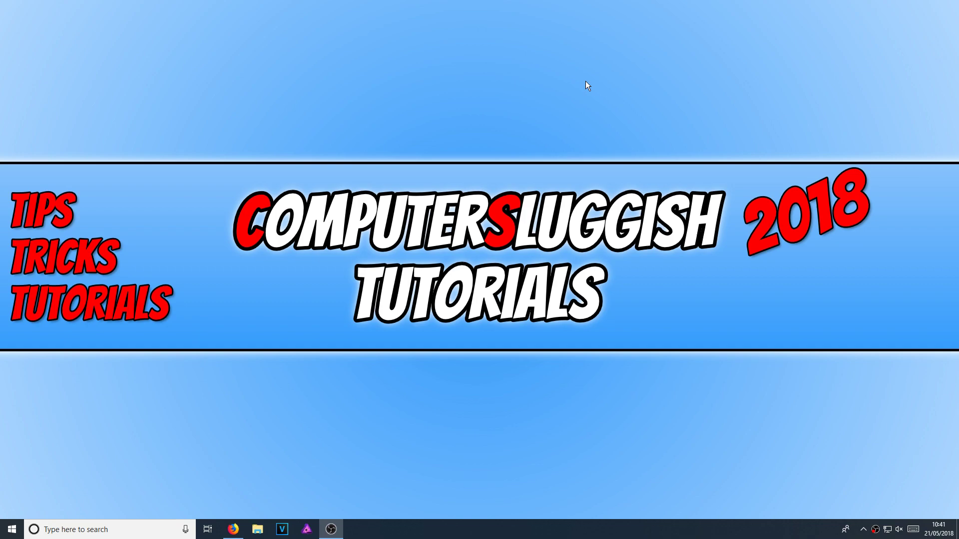
# Save Yellow Circle Cursor - Center.cur from rw-designer.com and minimize Firefox to the desktop.
pyautogui.click(233, 529)
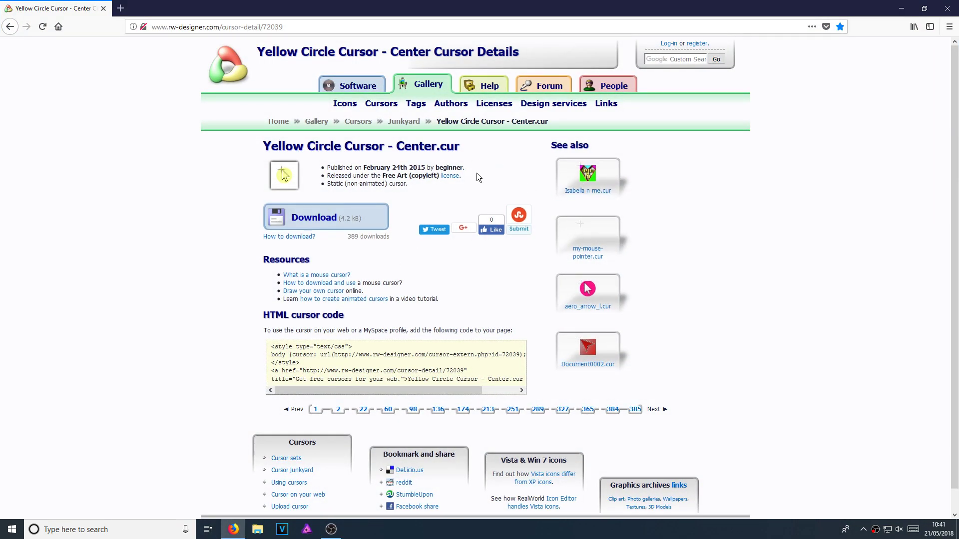
pyautogui.click(326, 222)
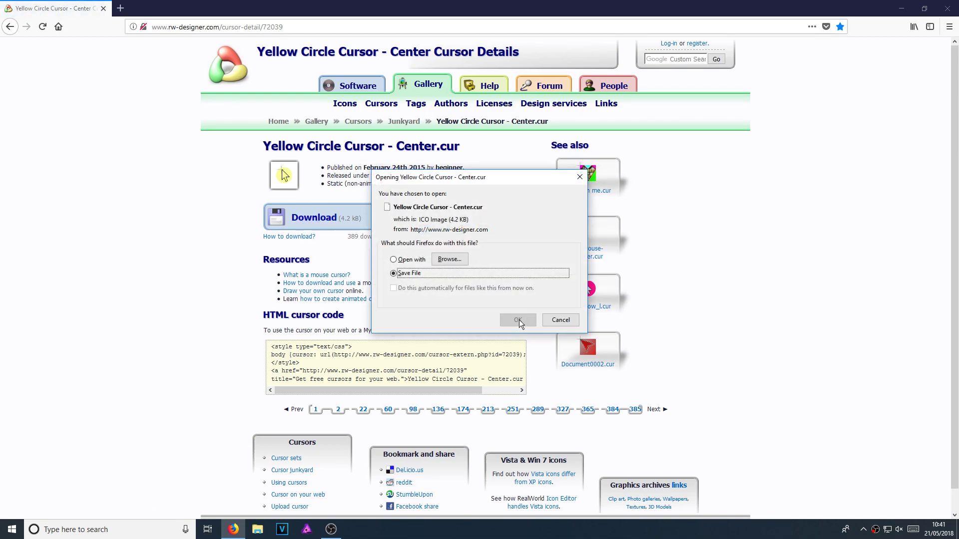
pyautogui.click(518, 320)
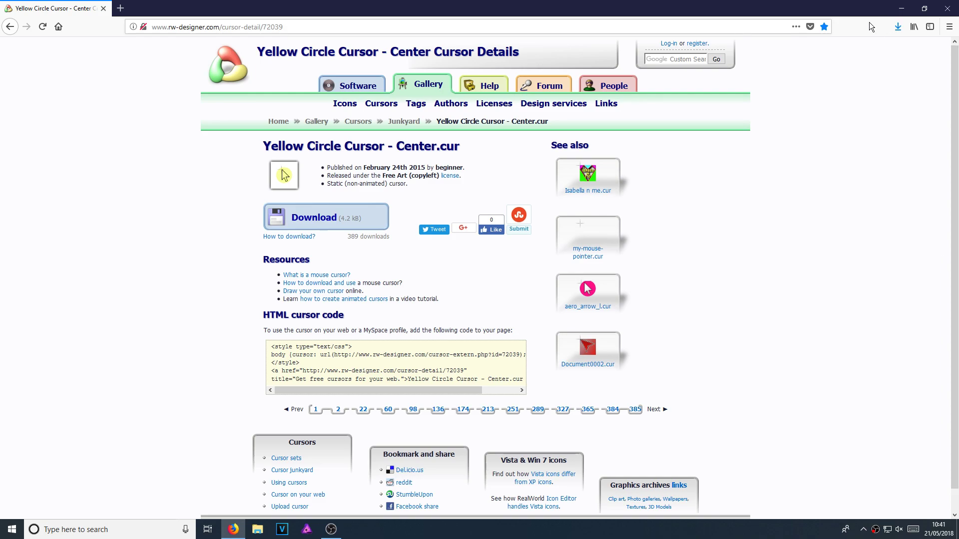
pyautogui.click(901, 8)
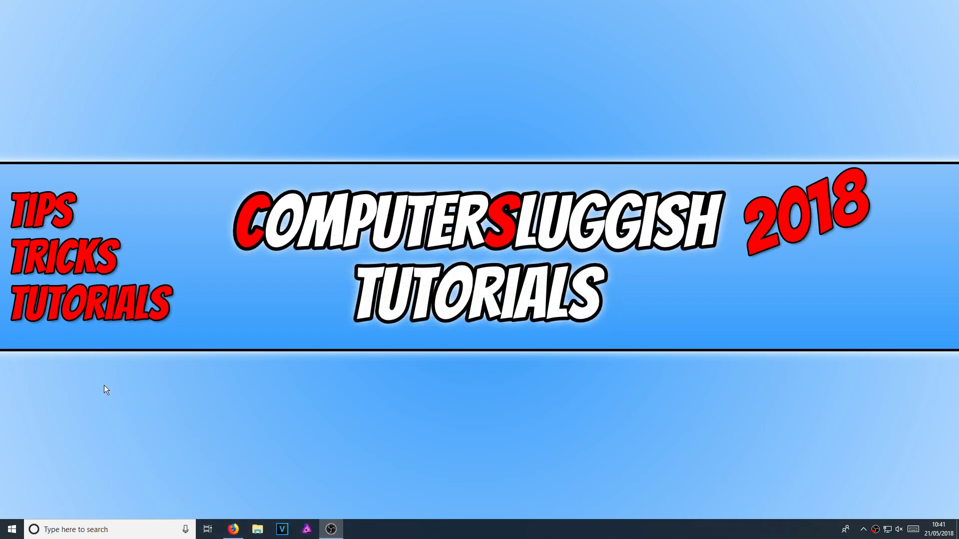
# Search Start for 'mouse' and launch Change your mouse settings.
pyautogui.click(98, 526)
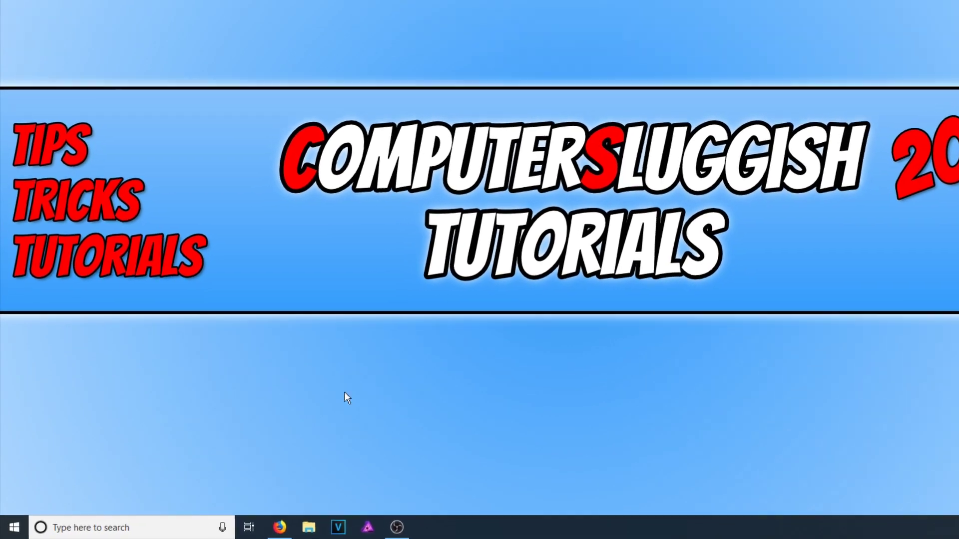
pyautogui.write('mouse')
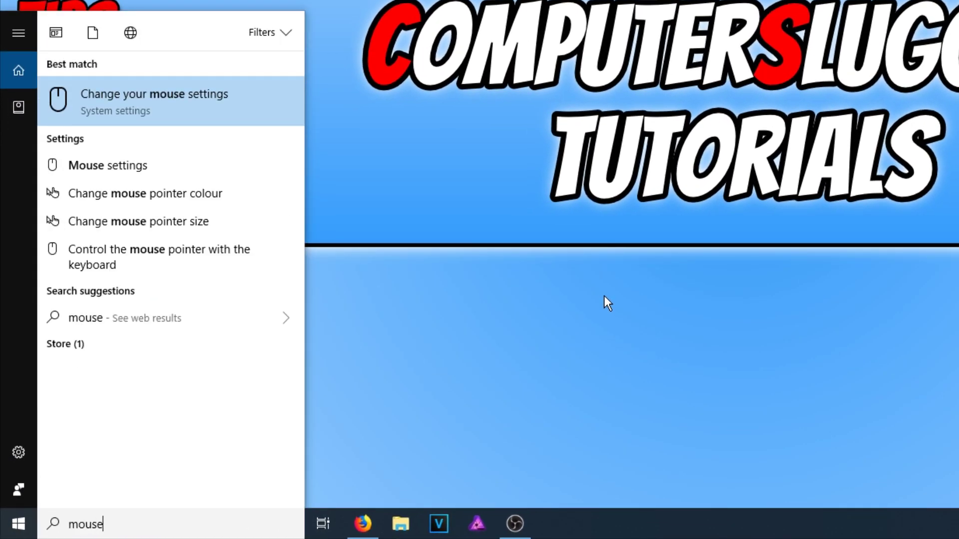
pyautogui.click(200, 104)
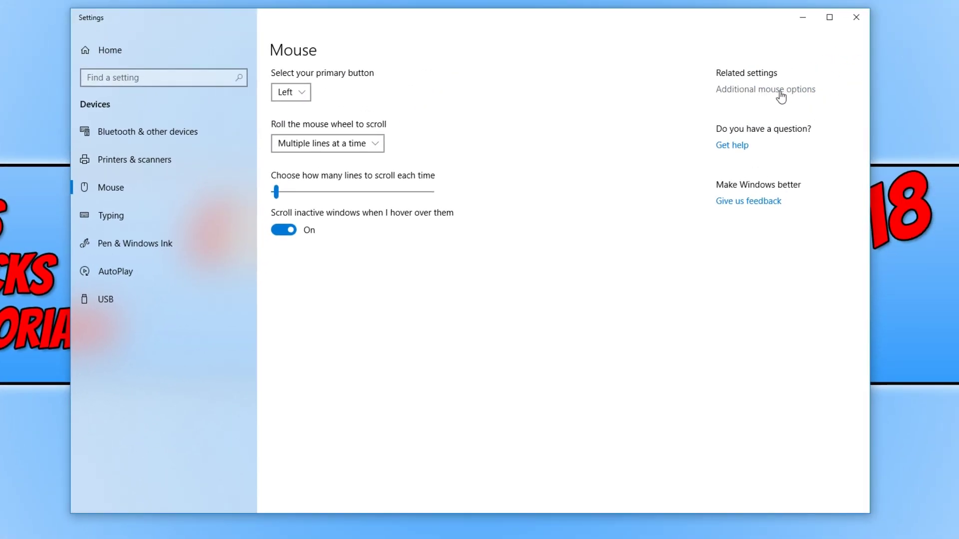
# Bring up Mouse Properties centred on screen, showing the Pointers list.
pyautogui.click(781, 96)
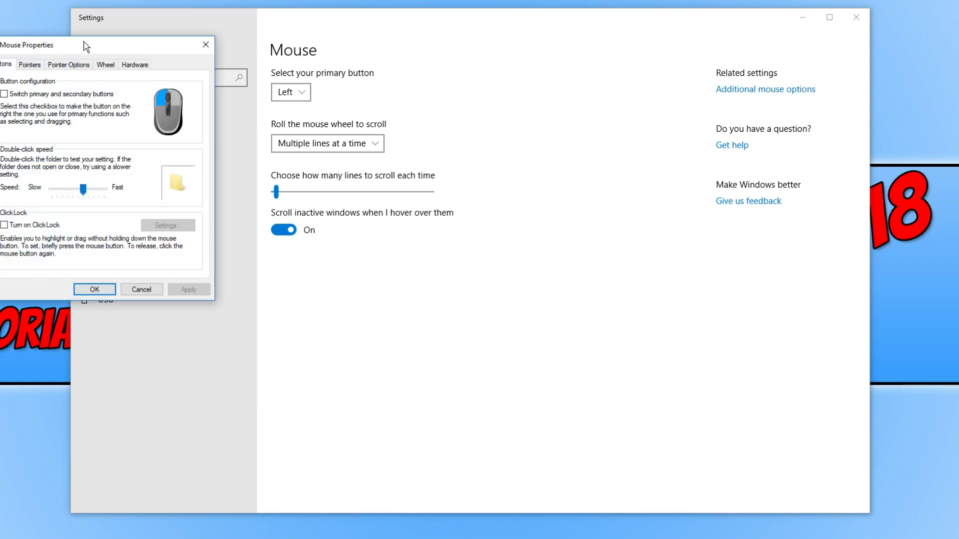
pyautogui.moveTo(85, 45); pyautogui.dragTo(501, 93)
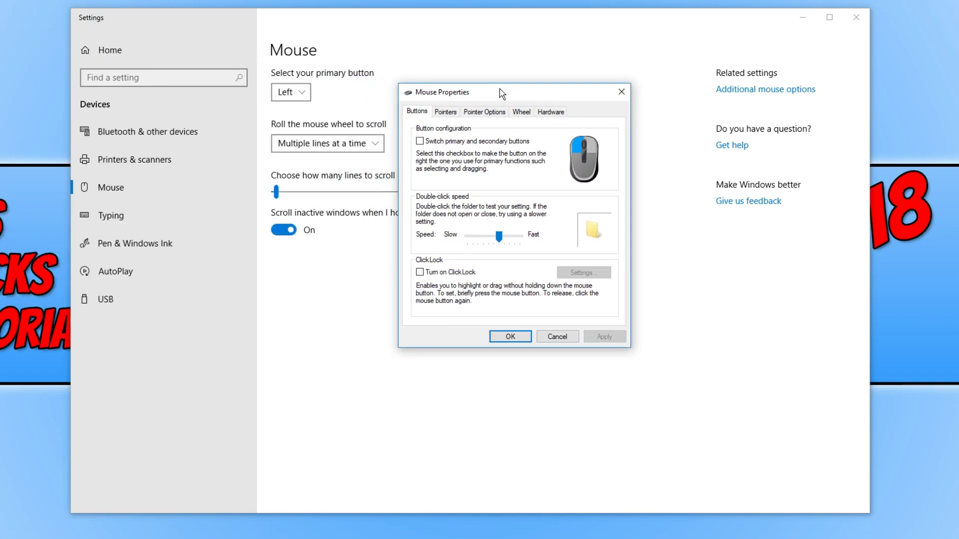
pyautogui.click(446, 112)
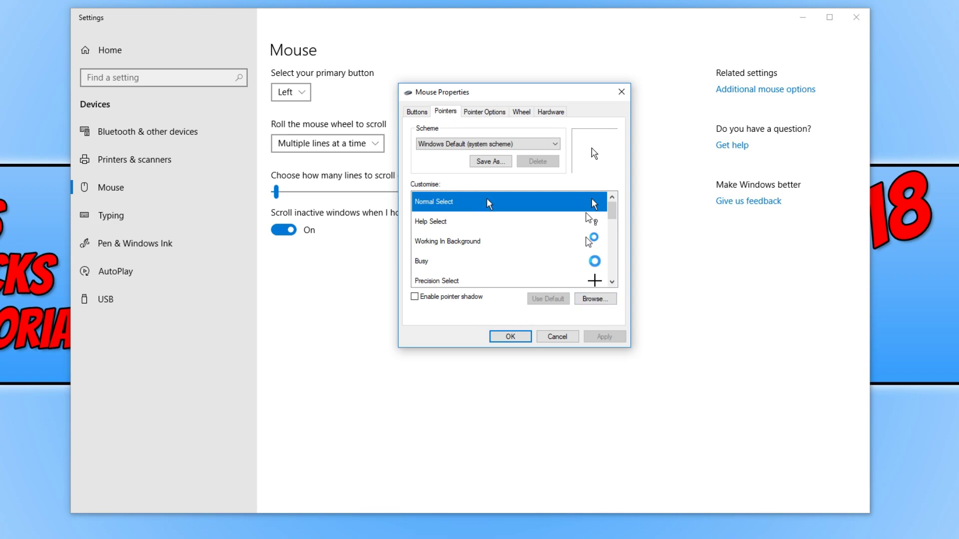
# Browse Normal Select to Yellow Circle Cursor - Center.cur from Downloads.
pyautogui.click(594, 299)
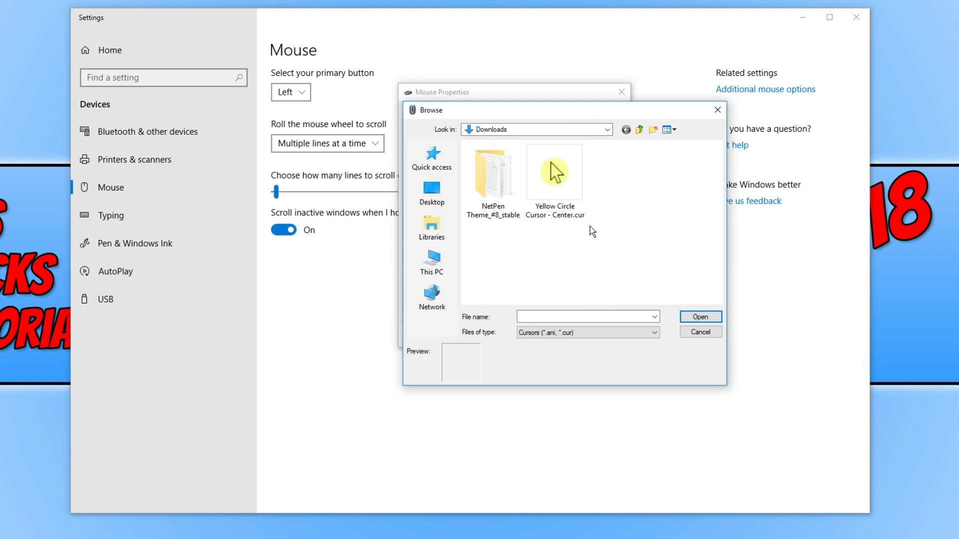
pyautogui.click(571, 193)
pyautogui.click(701, 320)
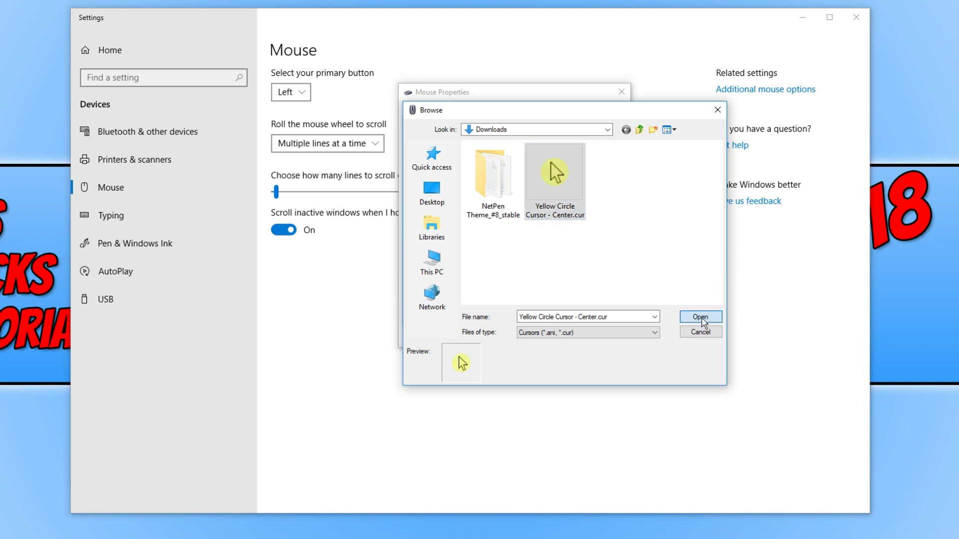
# Apply the yellow circle pointer and confirm with OK, closing Mouse Properties.
pyautogui.click(600, 336)
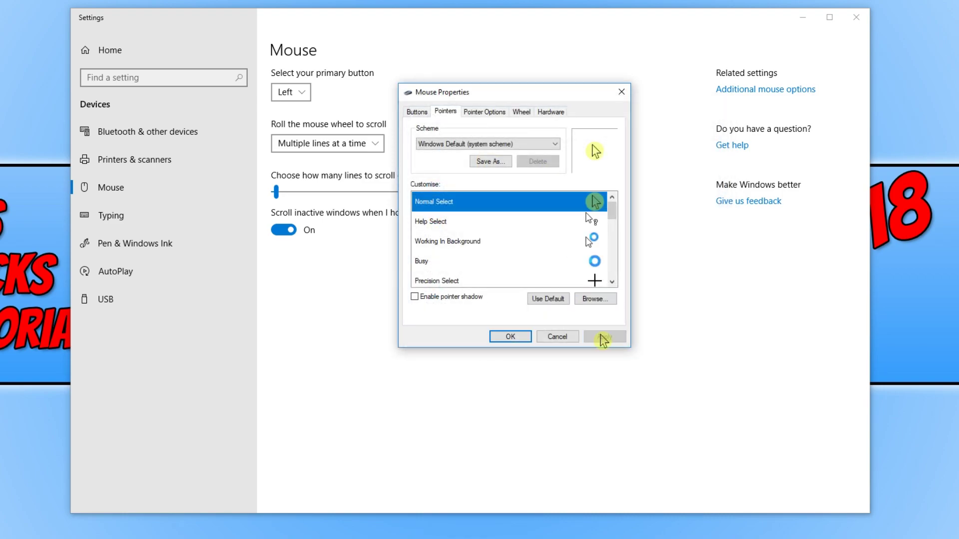
pyautogui.click(510, 337)
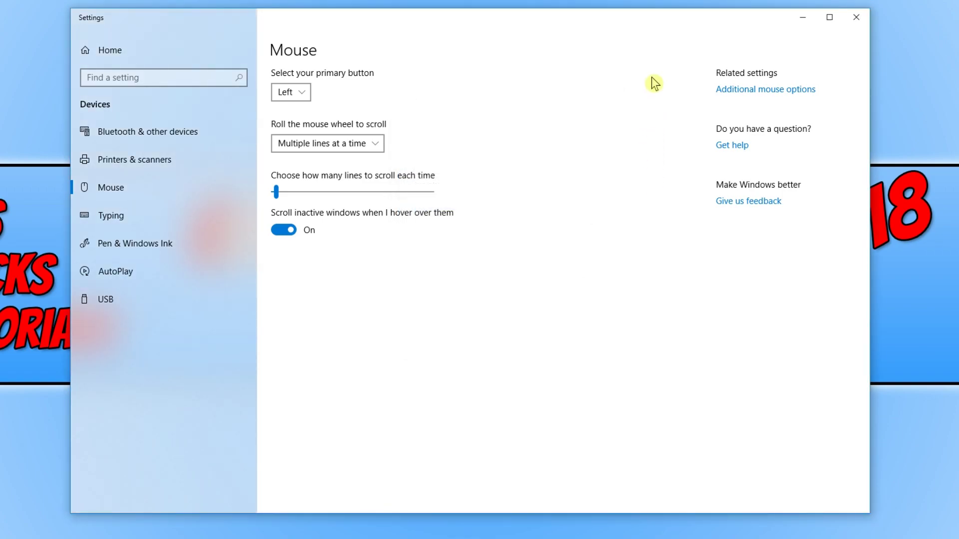